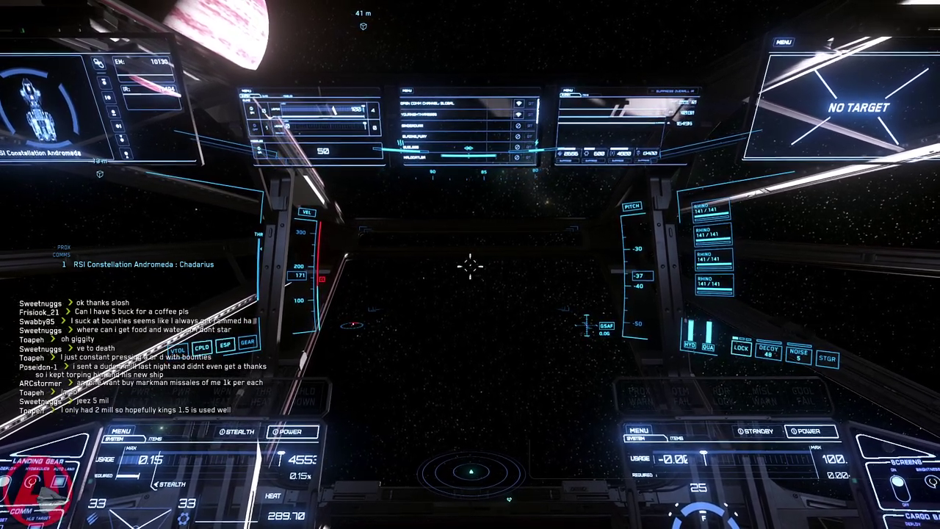
key(alt+Tab)
key(alt+Tab)
key(alt+Tab)
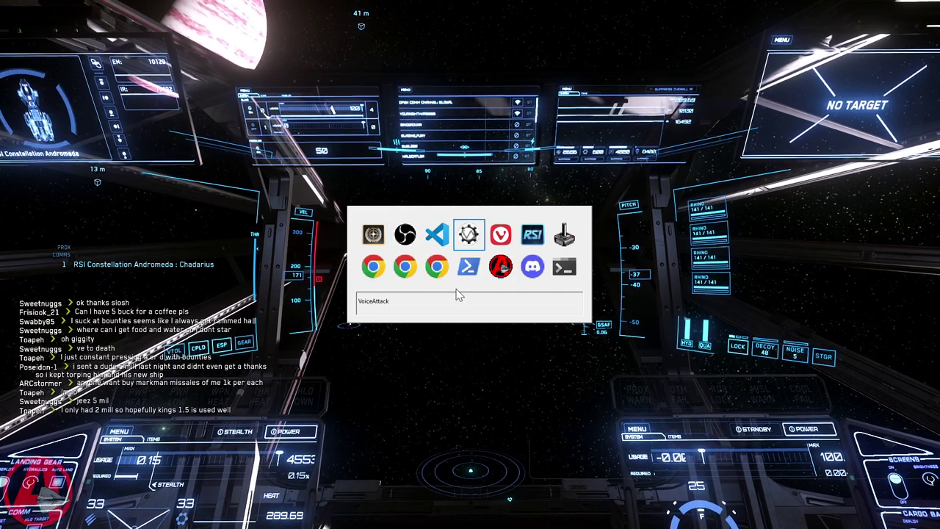
key(alt+Tab)
key(alt+Tab)
key(alt+Tab)
key(Escape)
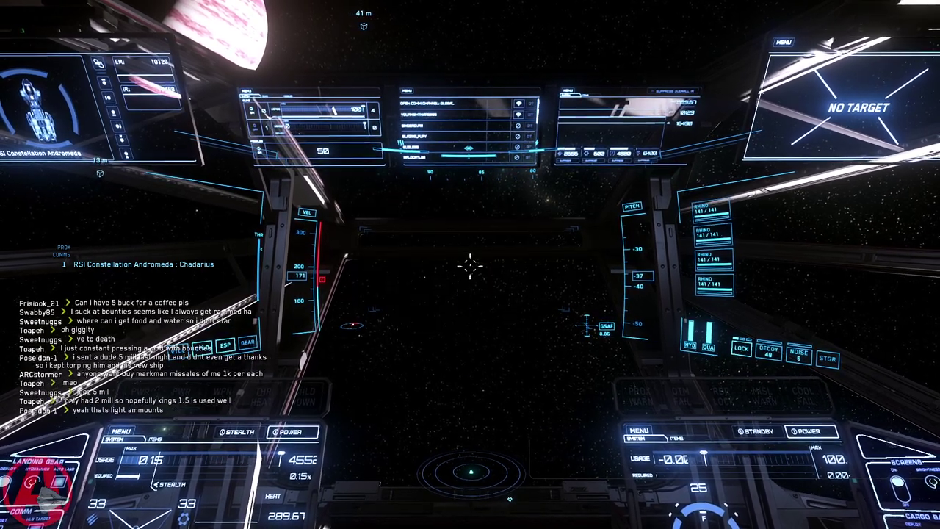
Switch to Joystick Gremlin and reposition its window over the game.
key(alt+Tab)
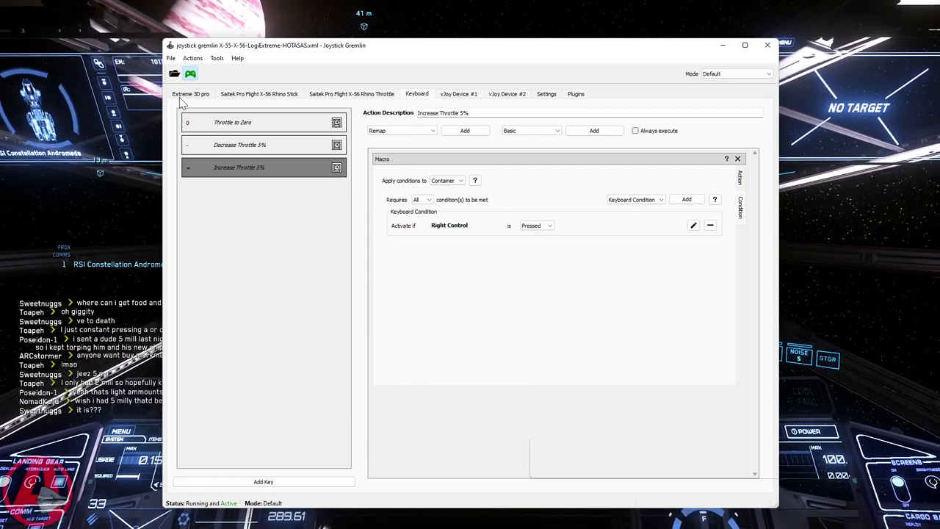
mouse_move(430, 47)
mouse_down()
mouse_move(417, 58)
mouse_move(433, 50)
mouse_up()
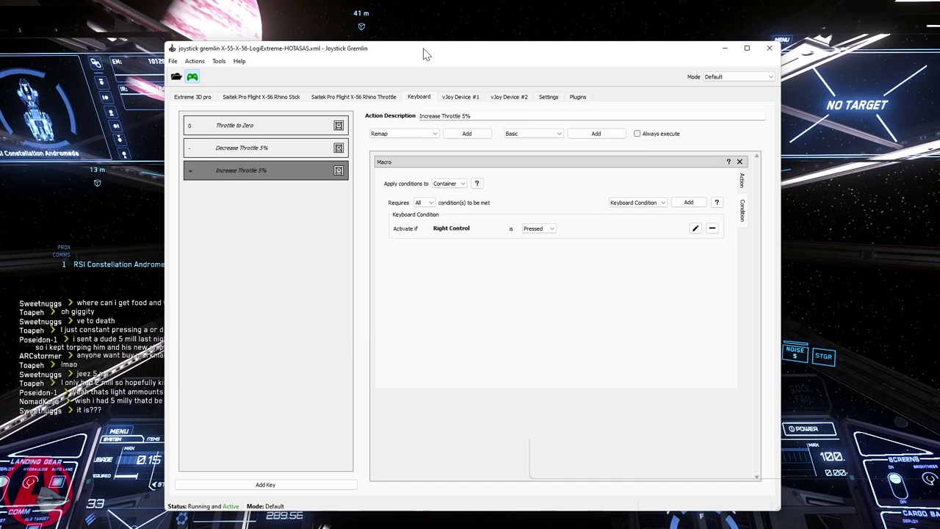
mouse_move(407, 57)
mouse_down()
mouse_move(454, 34)
mouse_move(417, 43)
mouse_up()
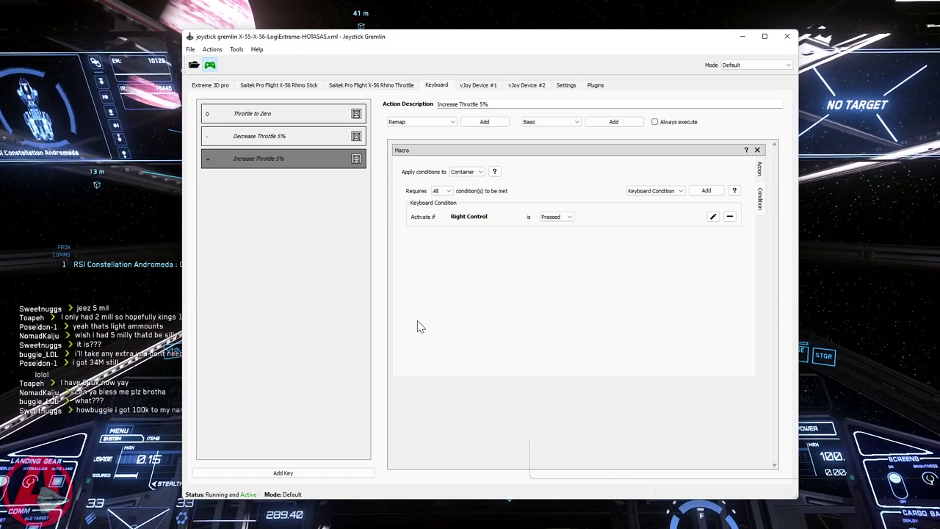
Review the input mappings of the Extreme 3D pro, the X-56 Rhino Stick and the X-56 Rhino Throttle.
click(208, 85)
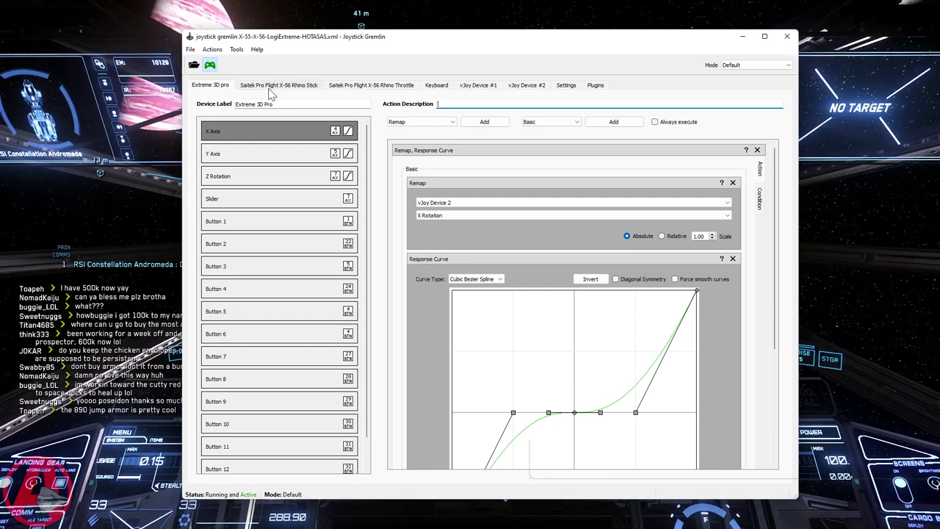
click(271, 87)
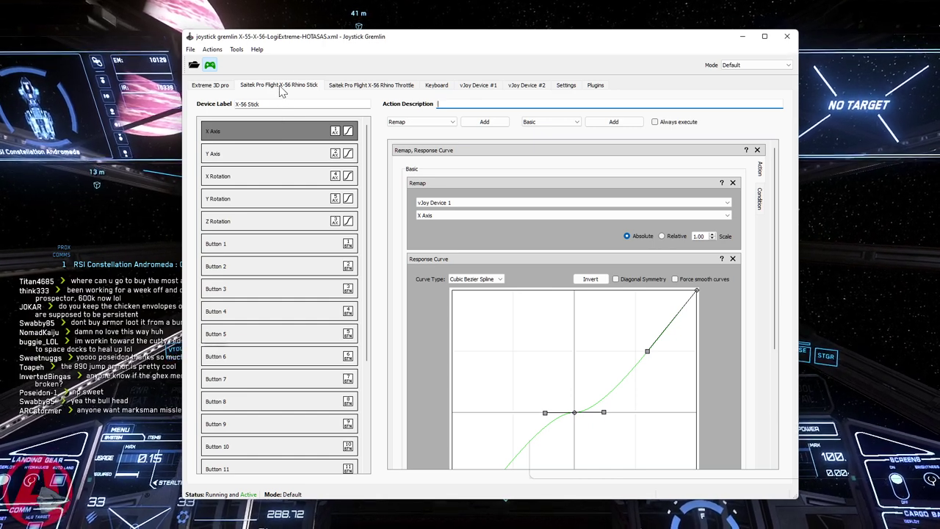
click(361, 85)
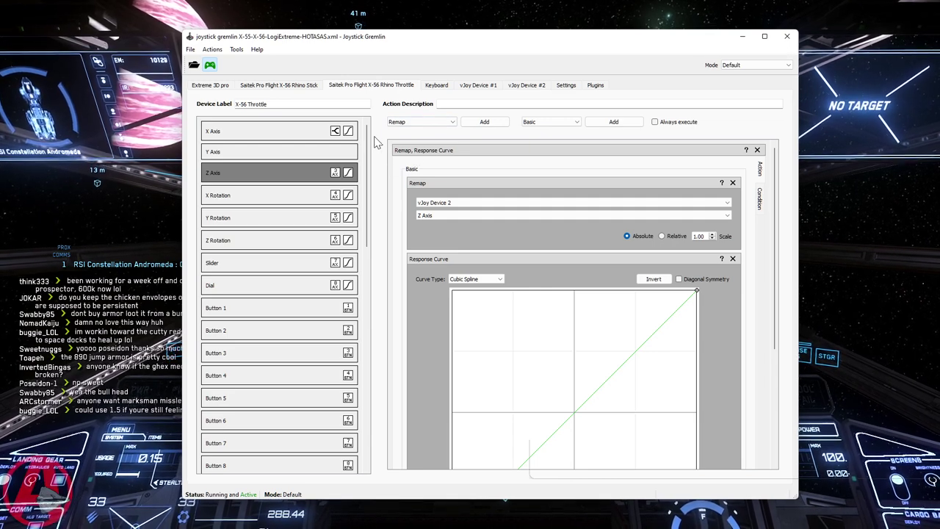
Inspect the keyboard's Throttle to Zero macro, checking both its vJoy axis action and its activation condition.
click(437, 86)
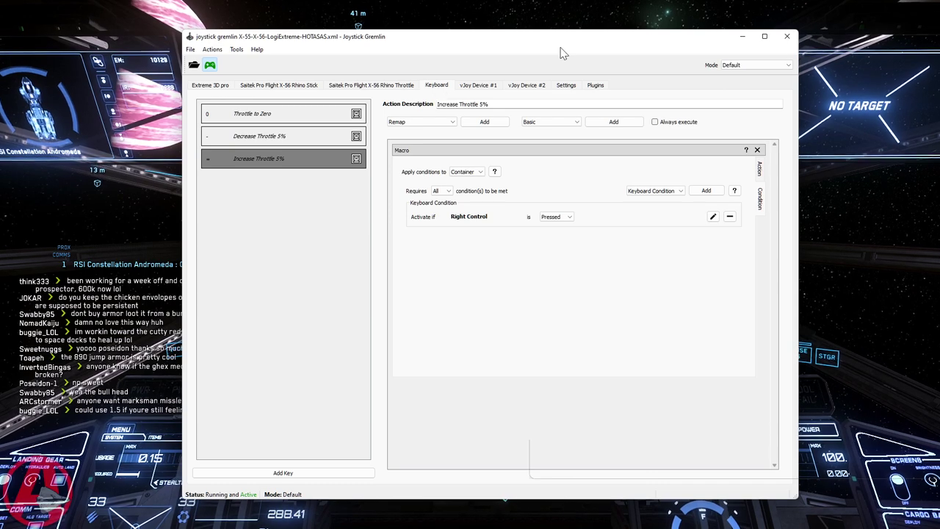
click(246, 116)
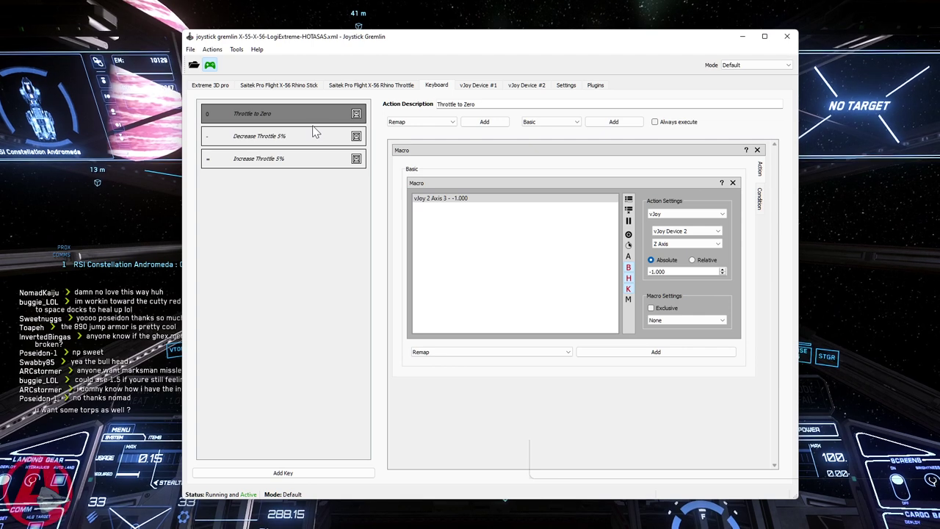
click(472, 204)
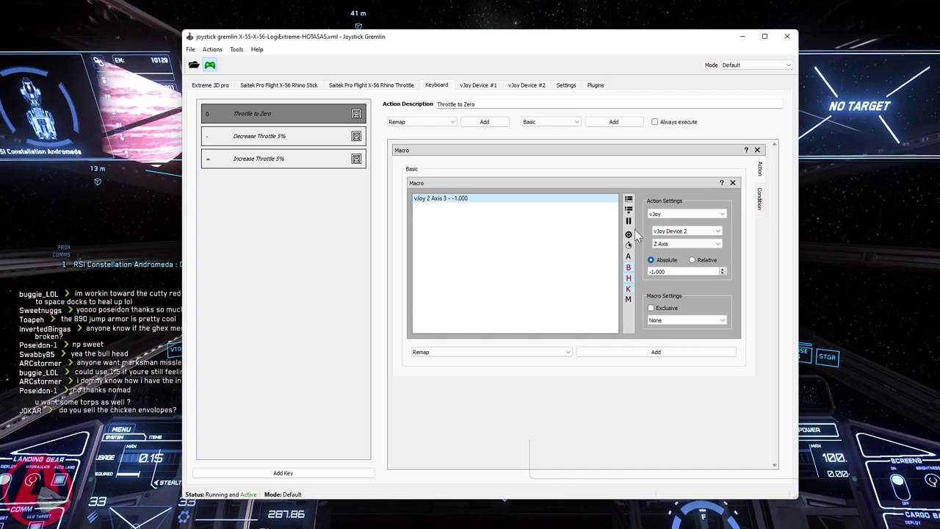
click(761, 199)
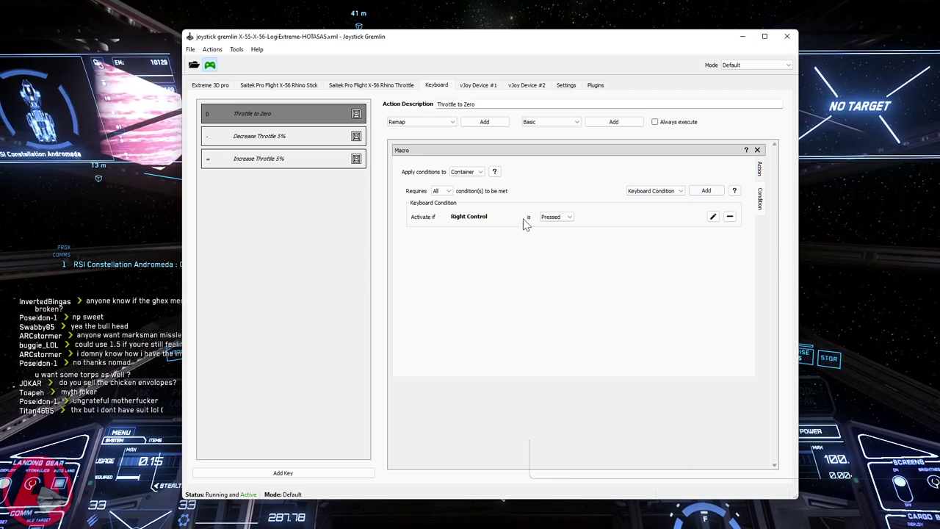
click(761, 169)
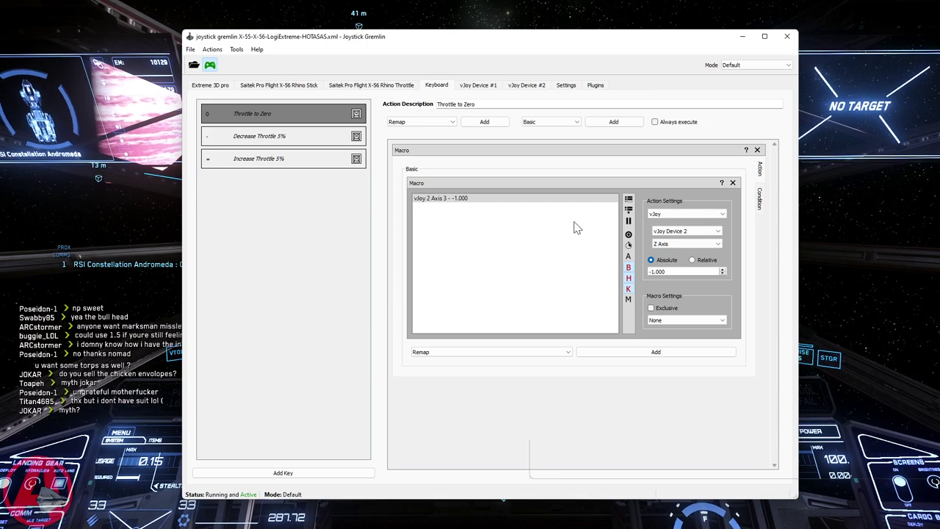
Inspect the conditions and relative axis actions of the Decrease Throttle 5% and Increase Throttle 5% keyboard macros.
click(309, 142)
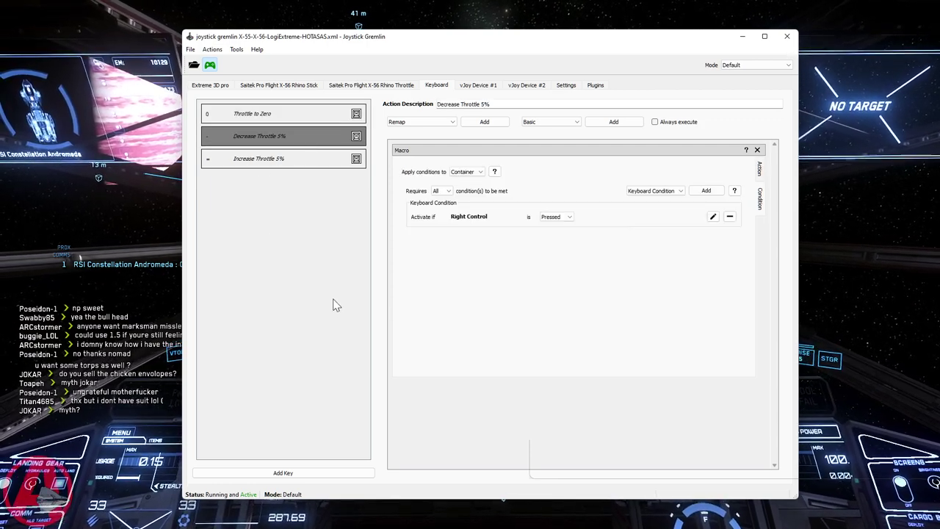
click(761, 171)
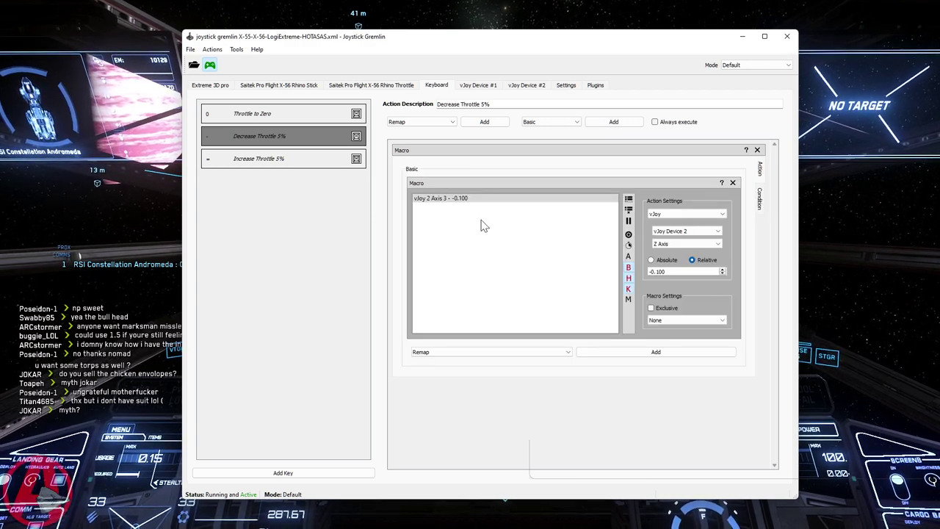
click(665, 272)
click(653, 272)
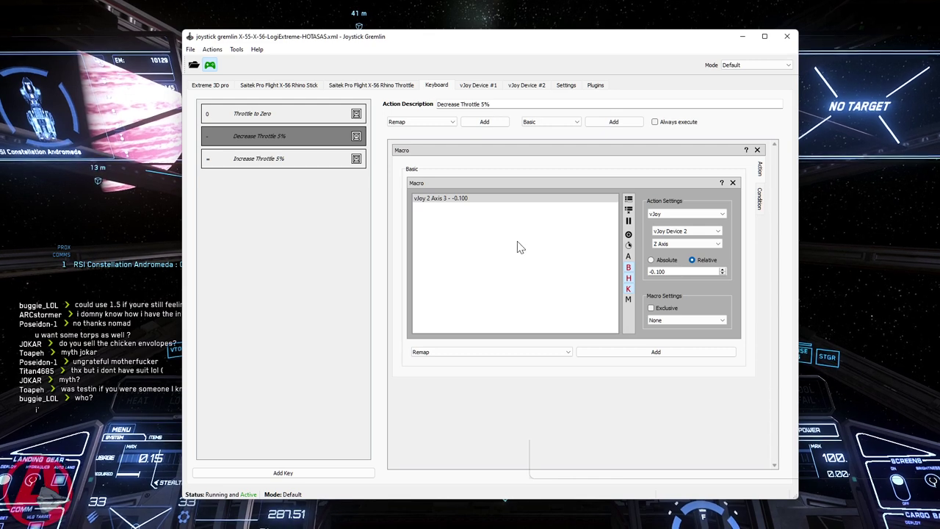
click(280, 163)
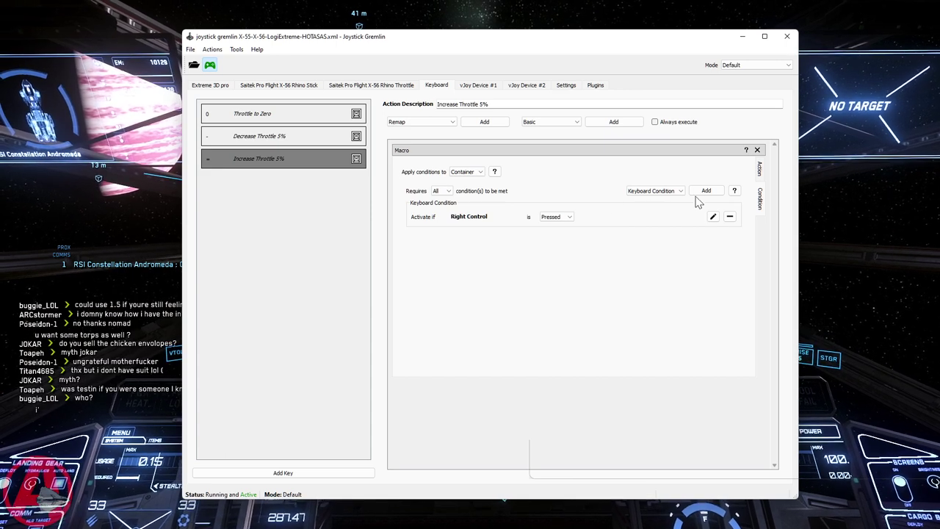
click(761, 169)
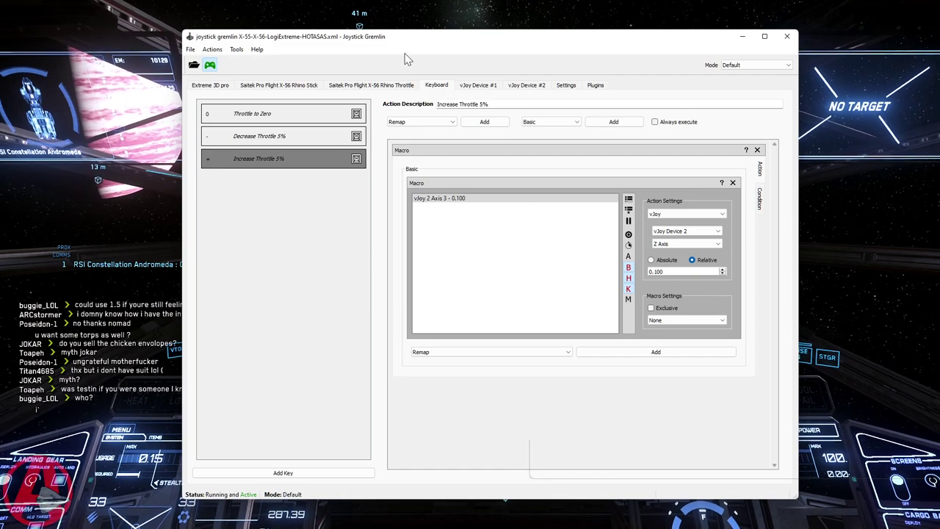
Switch back to Star Citizen and increase the ship's forward speed.
drag(414, 41, 547, 297)
key(alt+Tab)
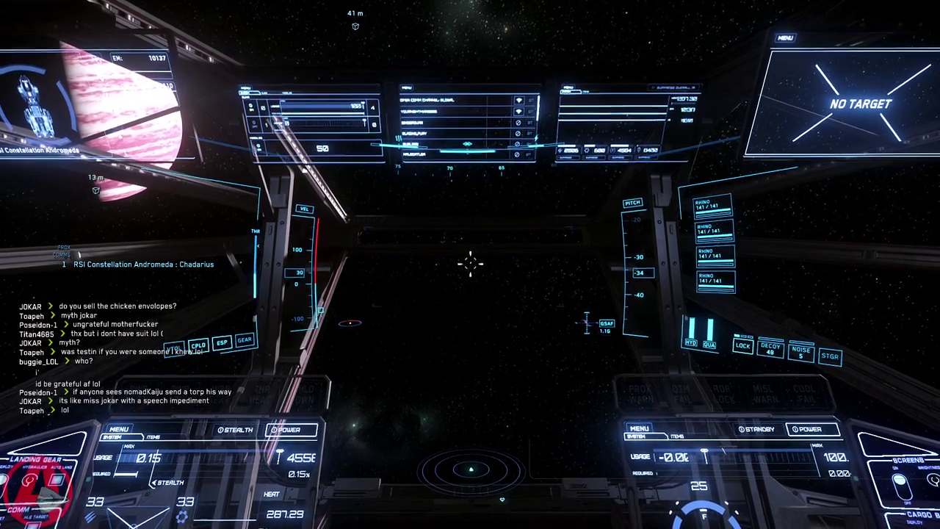
key(w)
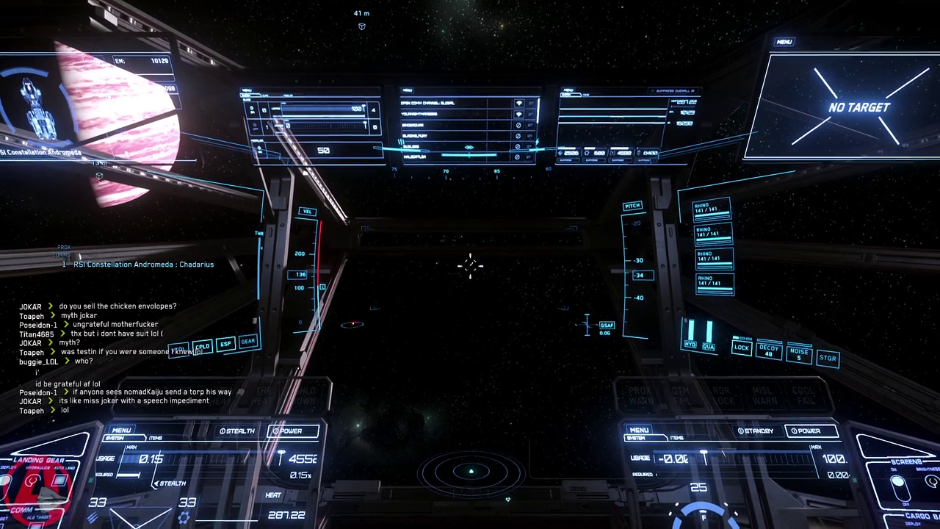
Switch to VoiceAttack's ASMBL Astra profile and open the Navigation command "Set impulse speed to percentage" for editing.
key(alt+Tab)
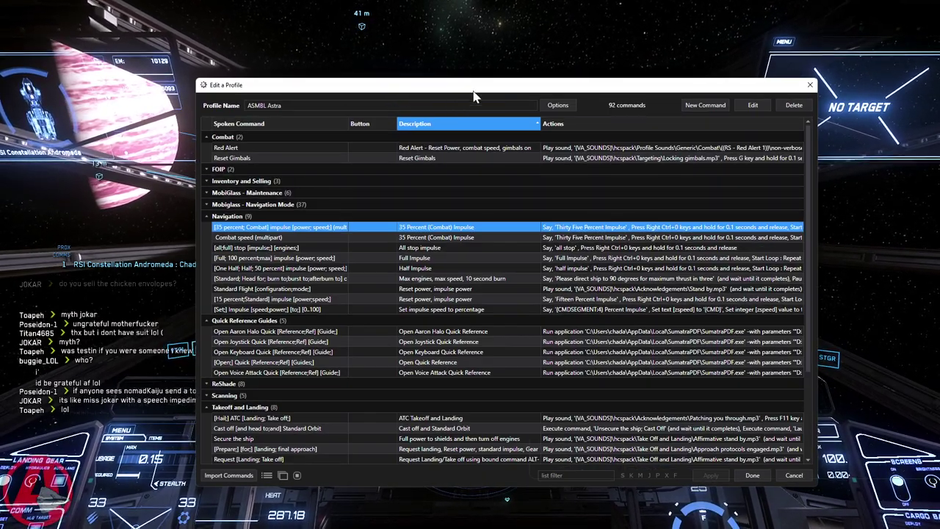
drag(489, 91, 459, 89)
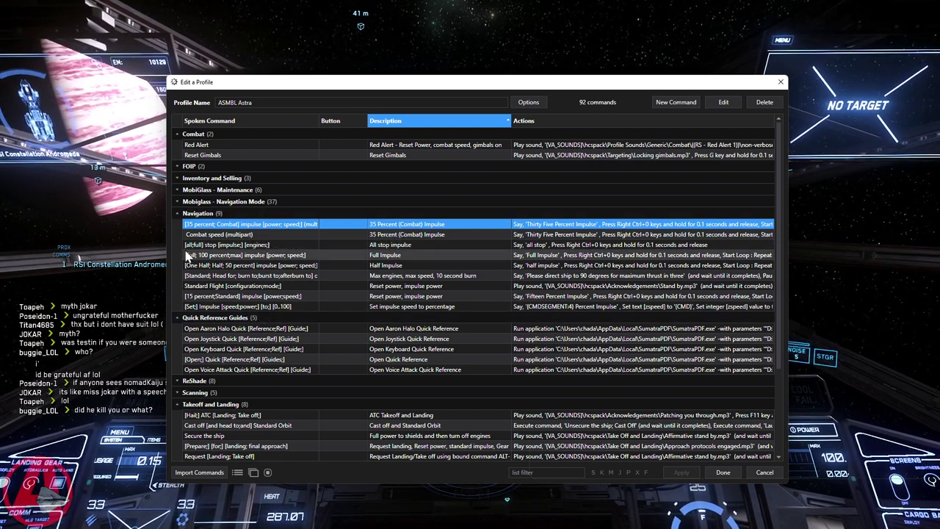
click(224, 306)
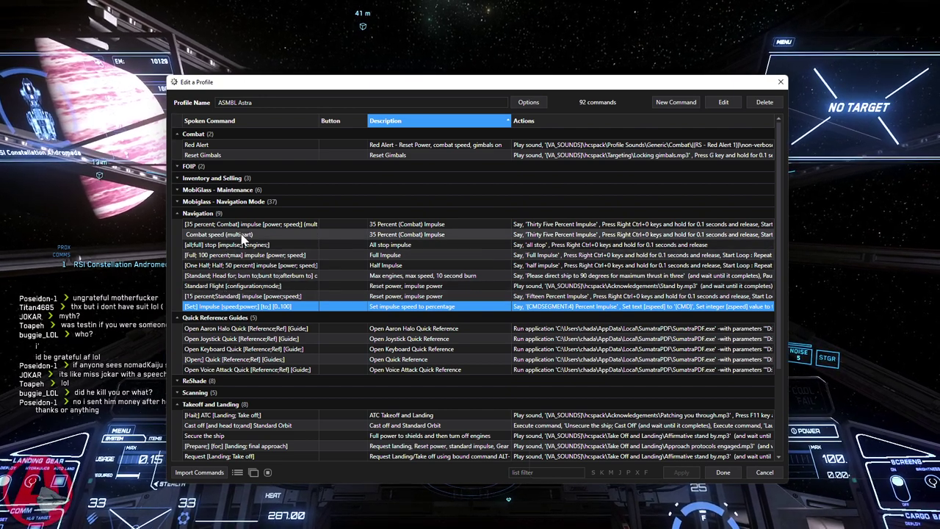
click(720, 104)
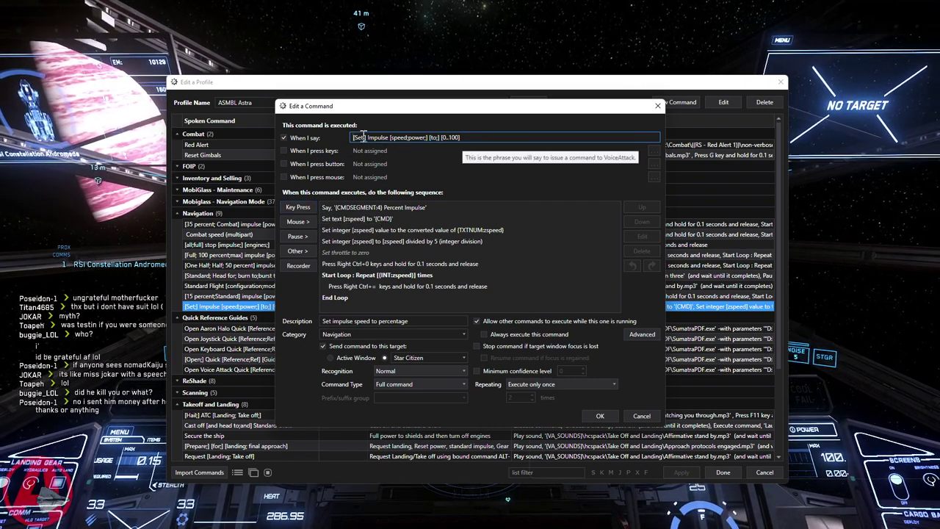
Examine the impulse percentage command's spoken phrase, zspeed variable actions, throttle reset and repeat loop, and close it without saving.
drag(366, 138, 391, 138)
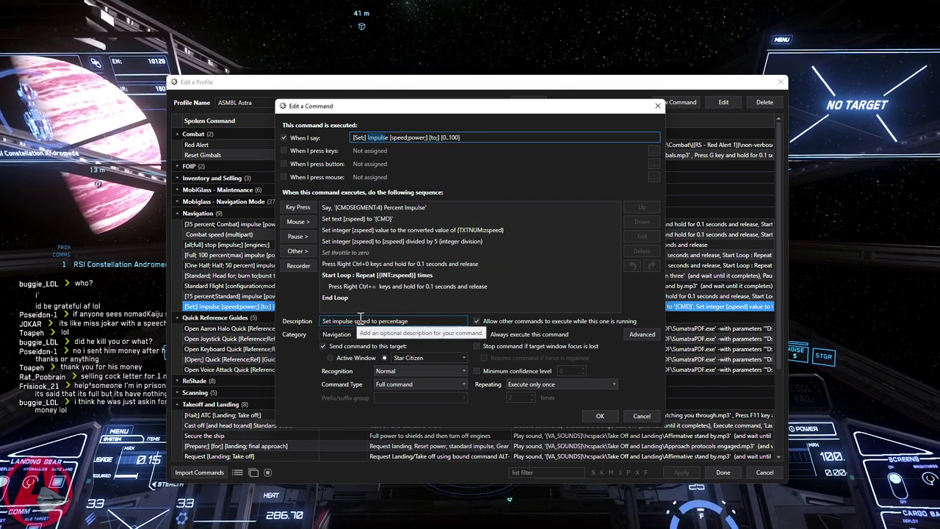
click(342, 210)
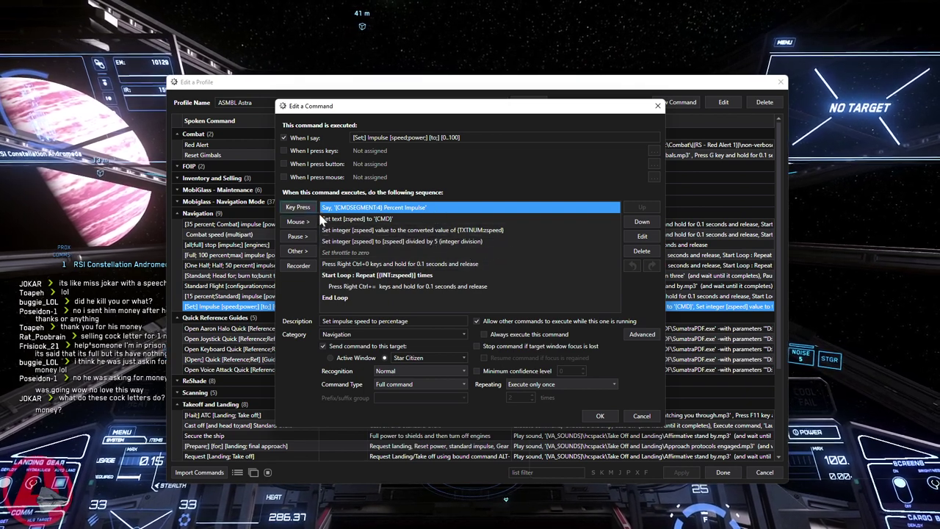
click(330, 219)
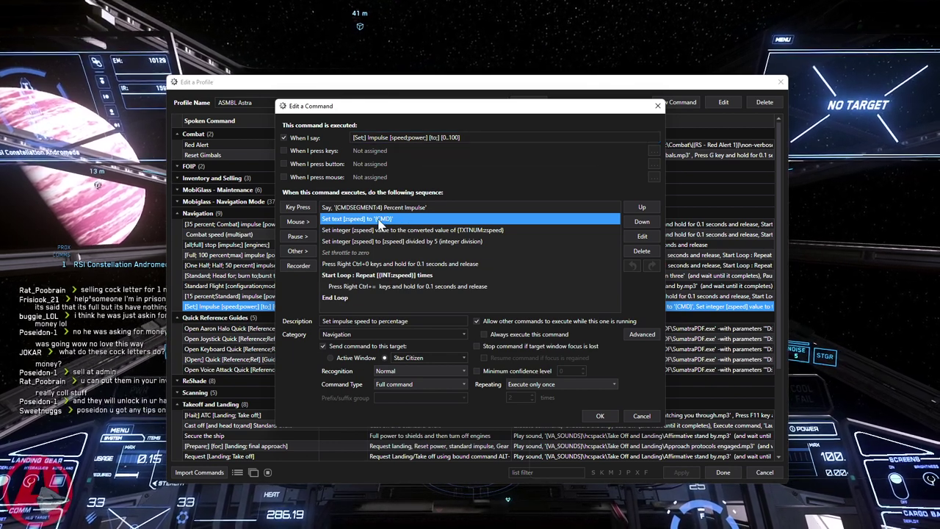
click(328, 232)
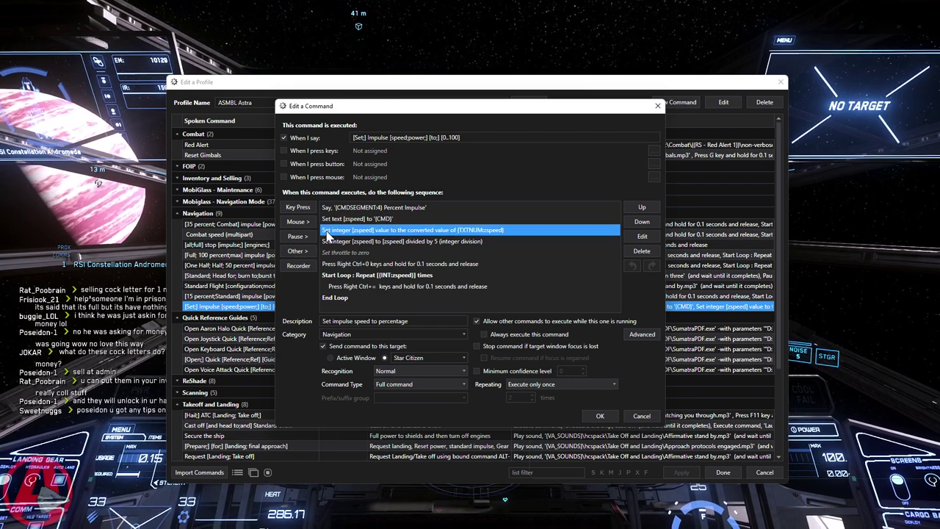
key(Up)
click(328, 232)
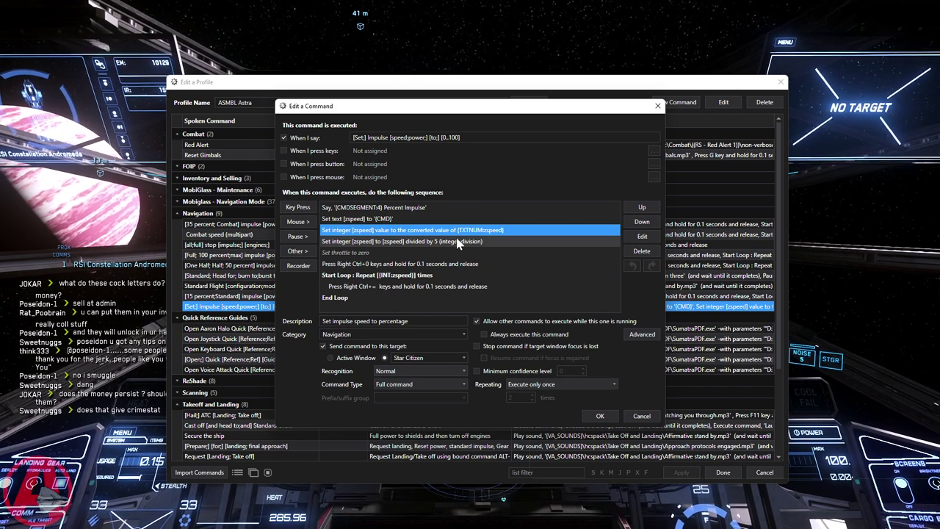
click(335, 241)
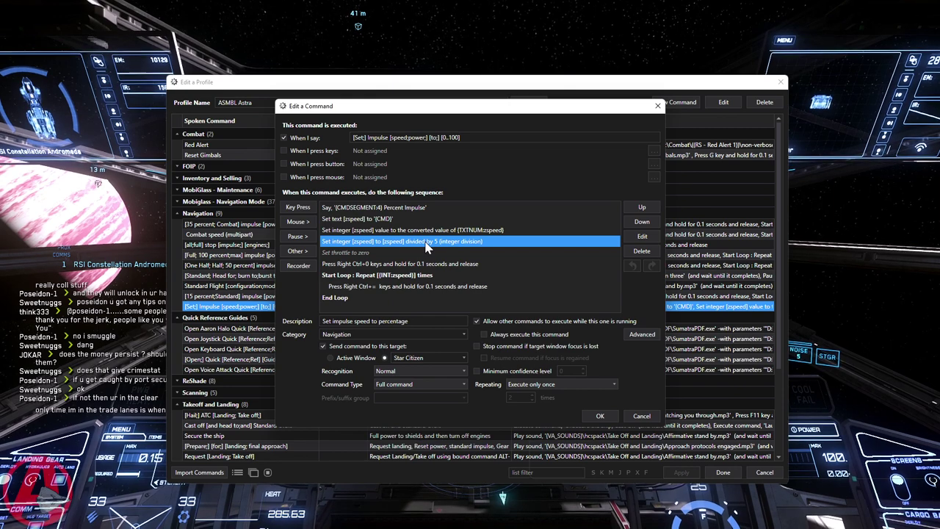
click(335, 265)
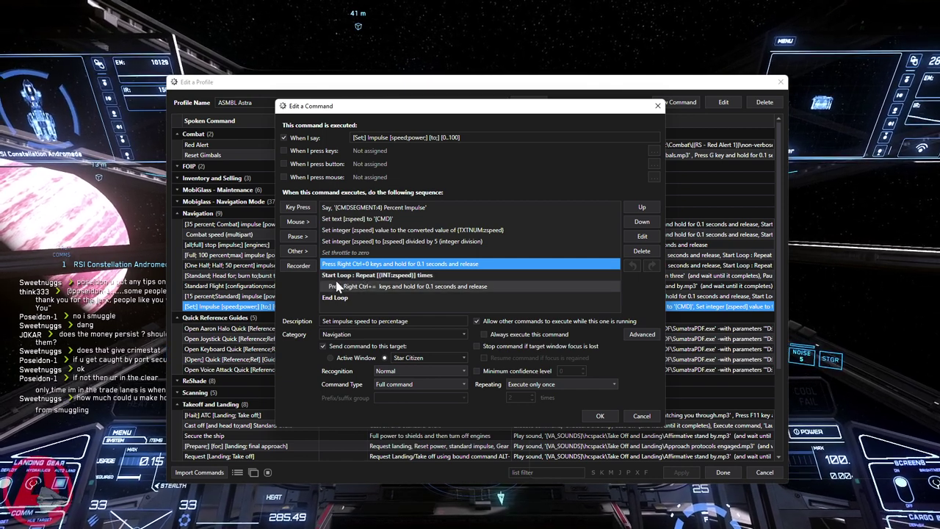
click(335, 276)
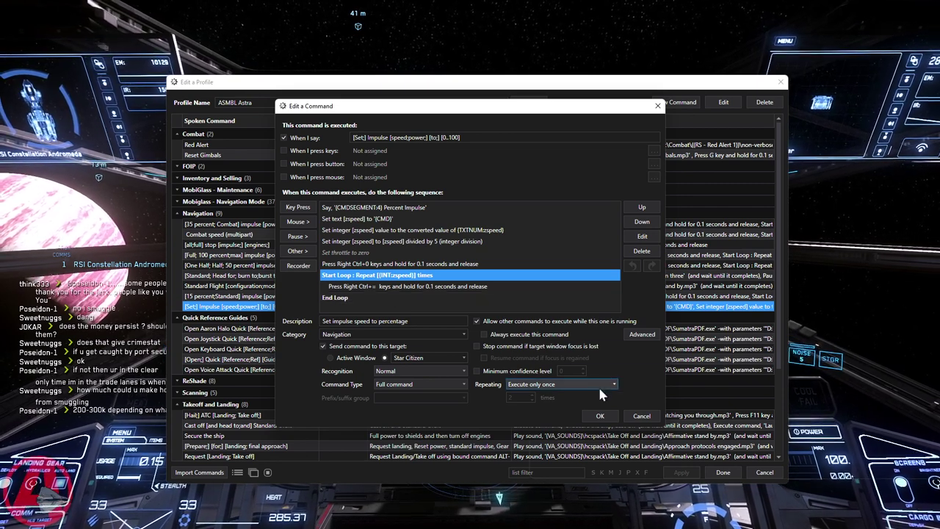
click(641, 416)
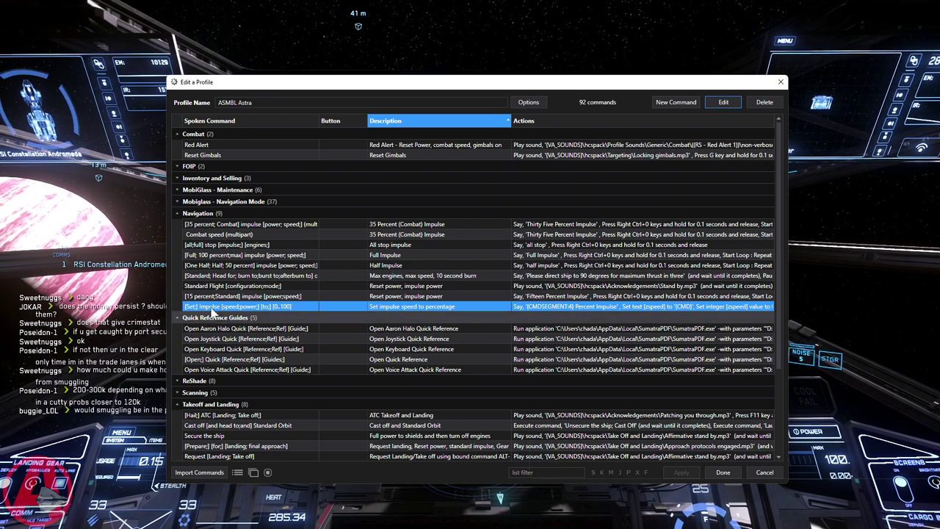
Review the spoken phrases and action sequences of the Navigation commands "35 Percent (Combat) Impulse" and "All stop impulse", closing each without saving.
click(228, 225)
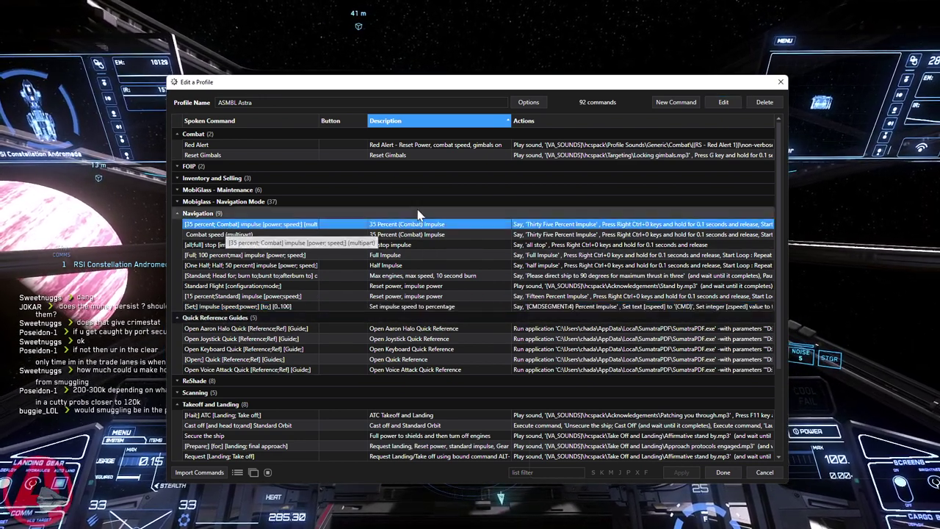
click(724, 102)
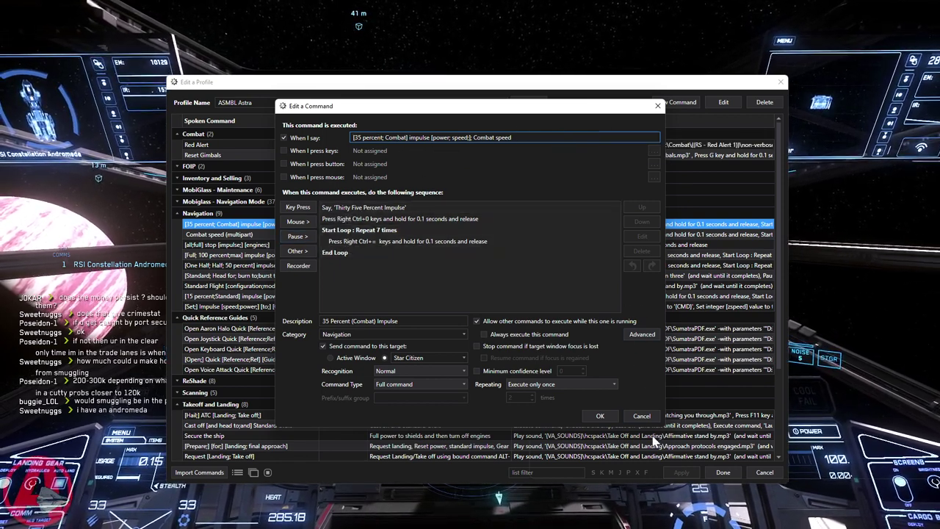
click(650, 421)
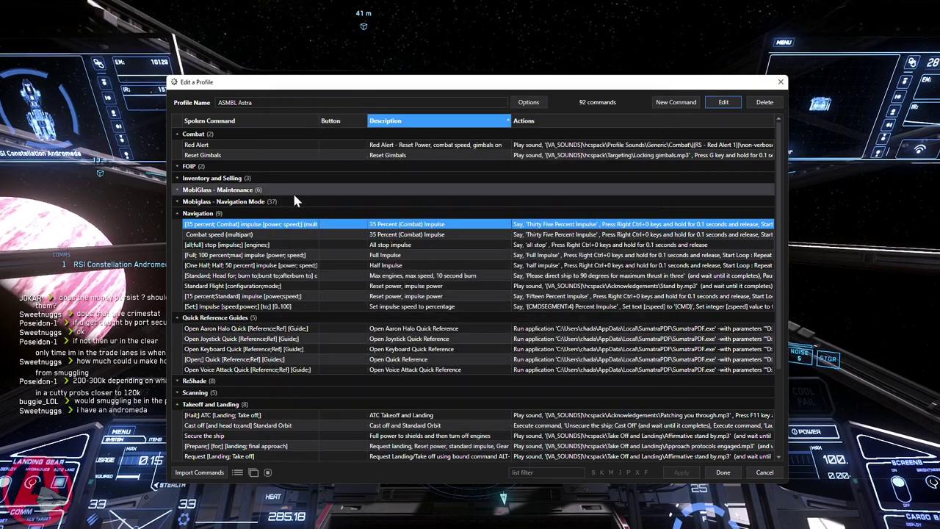
click(224, 247)
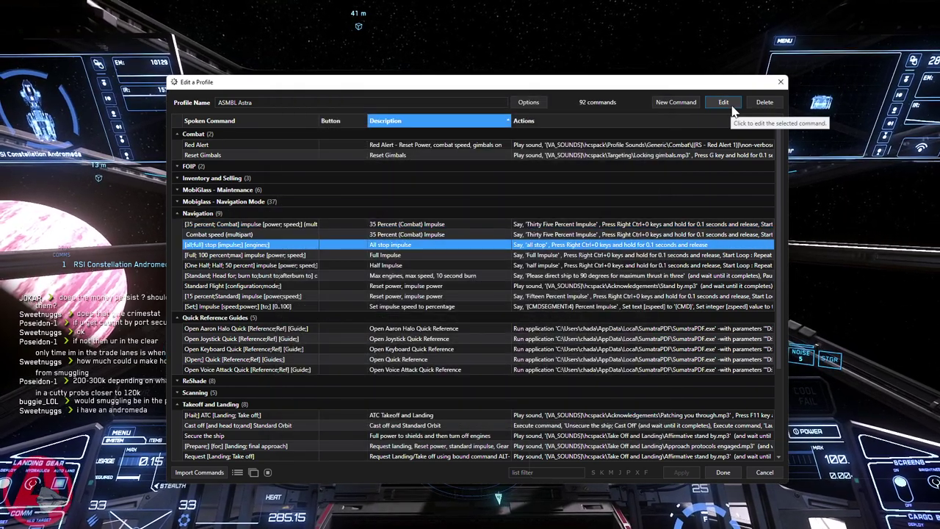
click(725, 103)
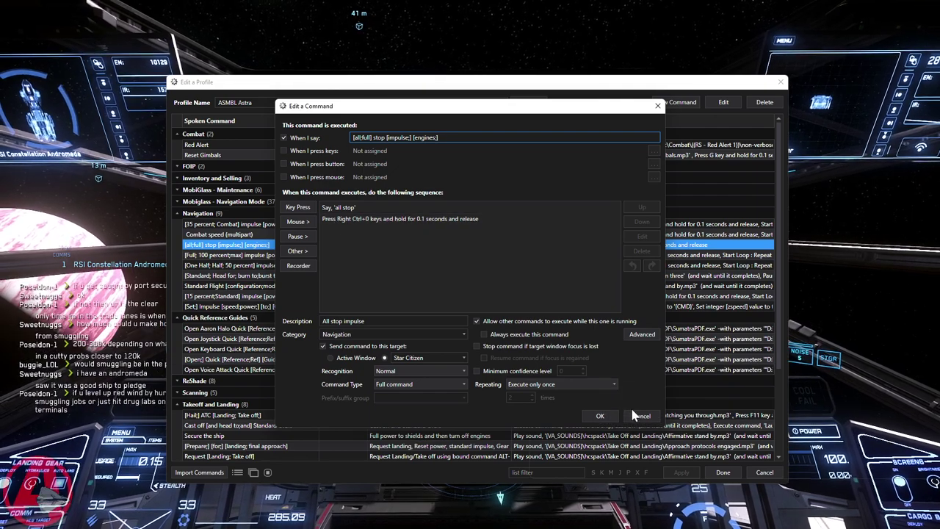
click(641, 416)
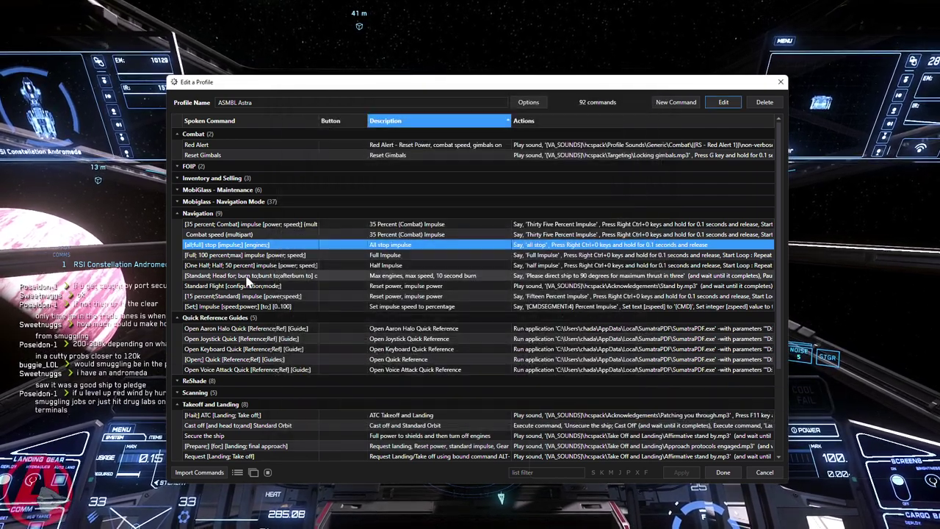
Inspect the throttle reset and repeat loops of the "Full Impulse" and "Half Impulse" commands, closing each without saving.
click(243, 255)
click(737, 106)
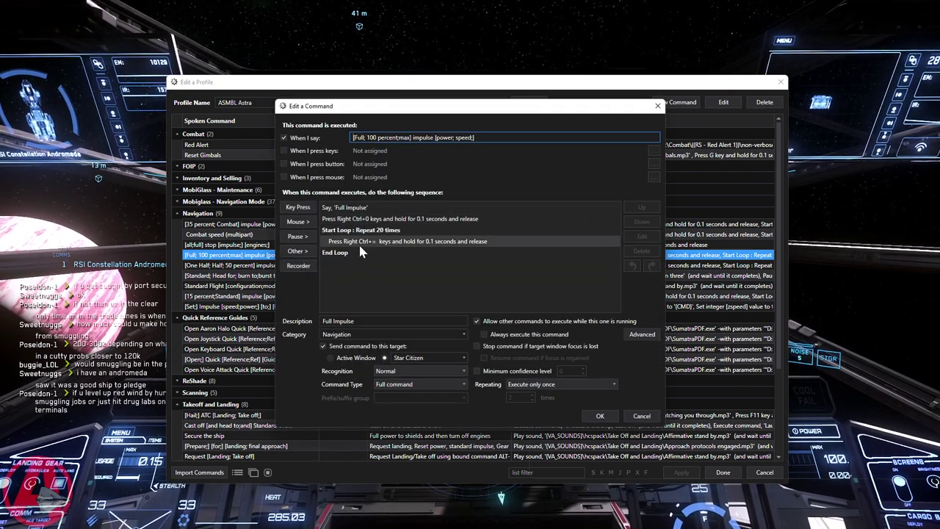
click(642, 416)
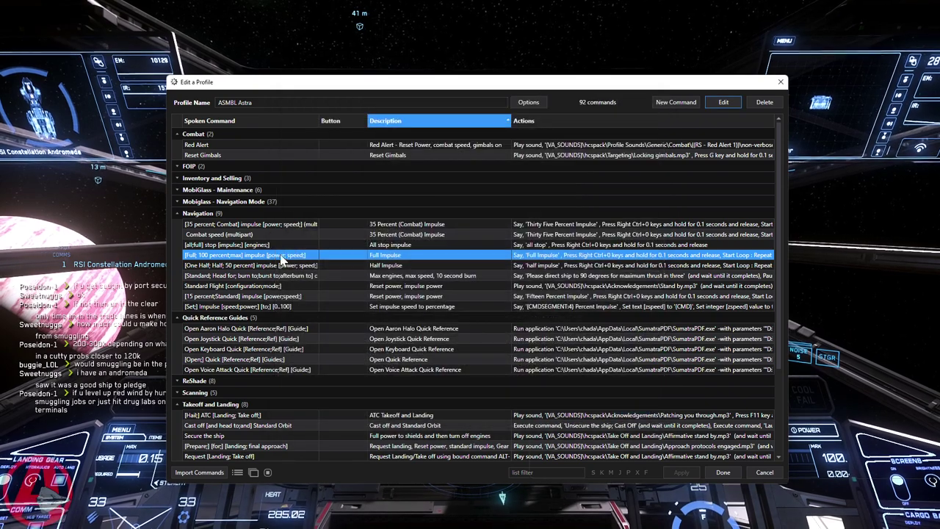
click(268, 265)
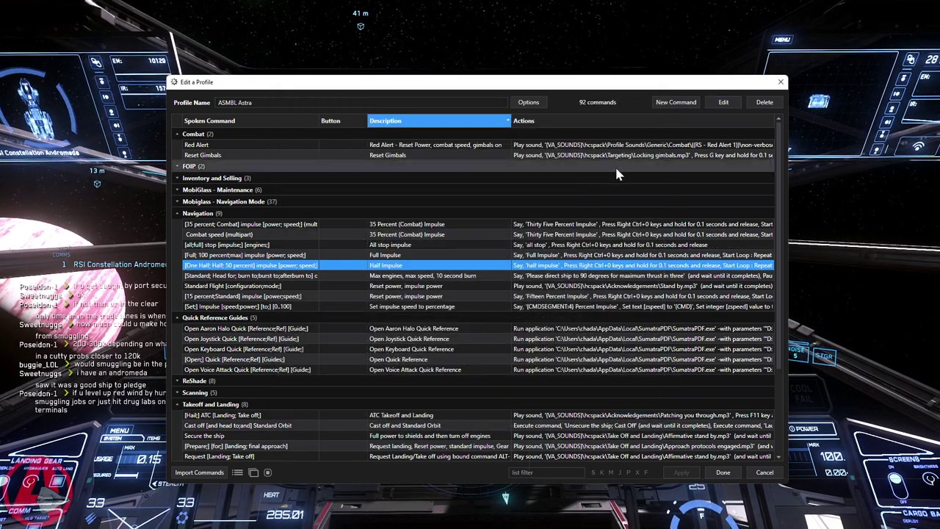
click(734, 104)
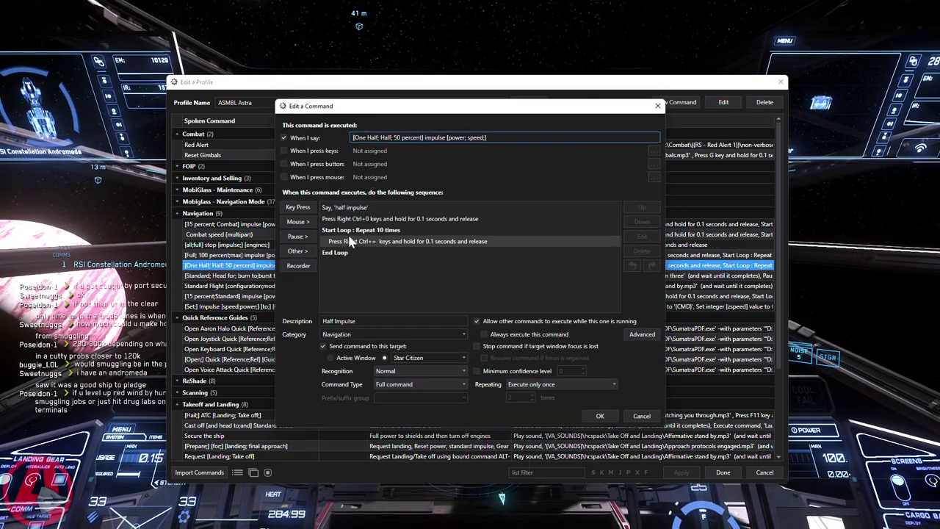
click(640, 417)
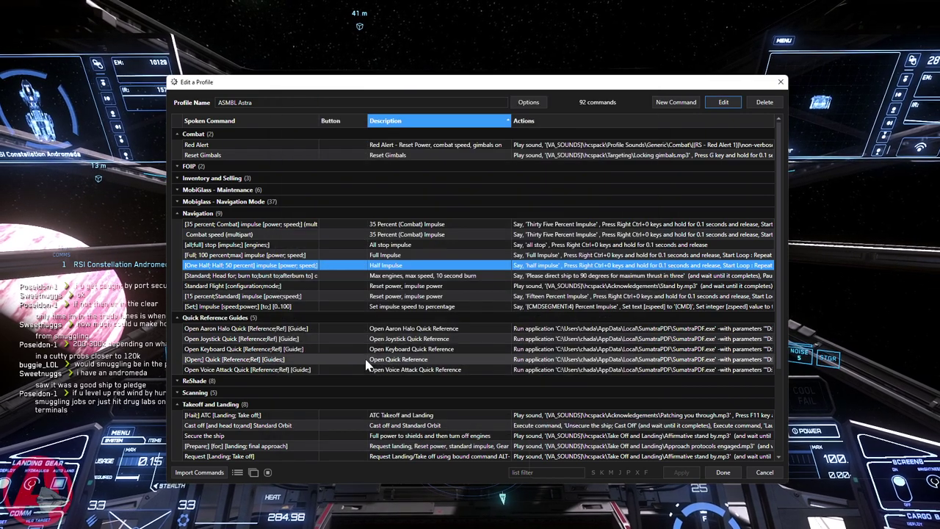
Examine the 15 percent standard impulse command's throttle reset and repeat loop without saving, and finish editing the ASMBL Astra profile.
click(224, 296)
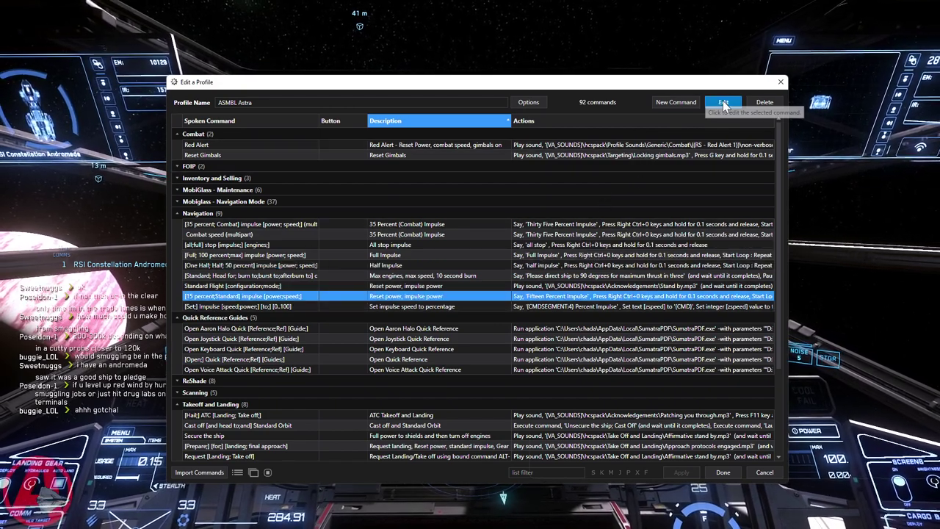
click(723, 103)
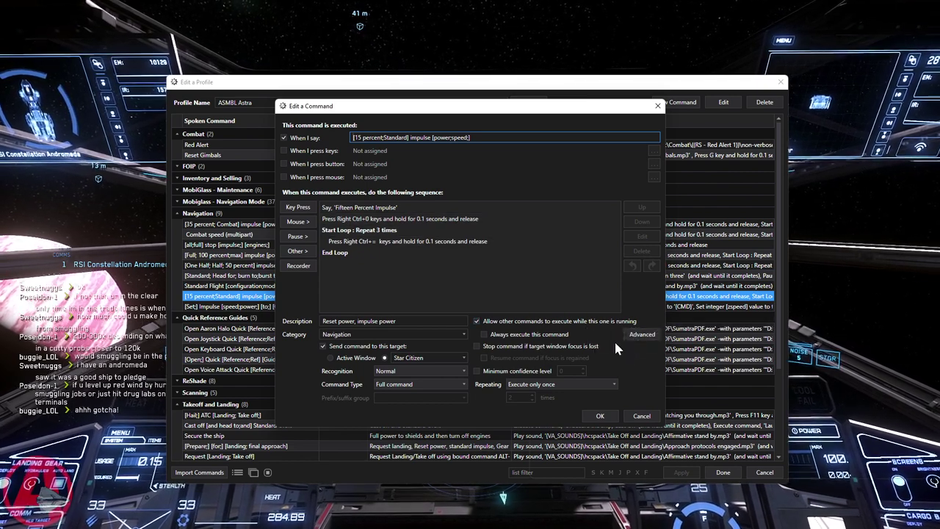
click(642, 416)
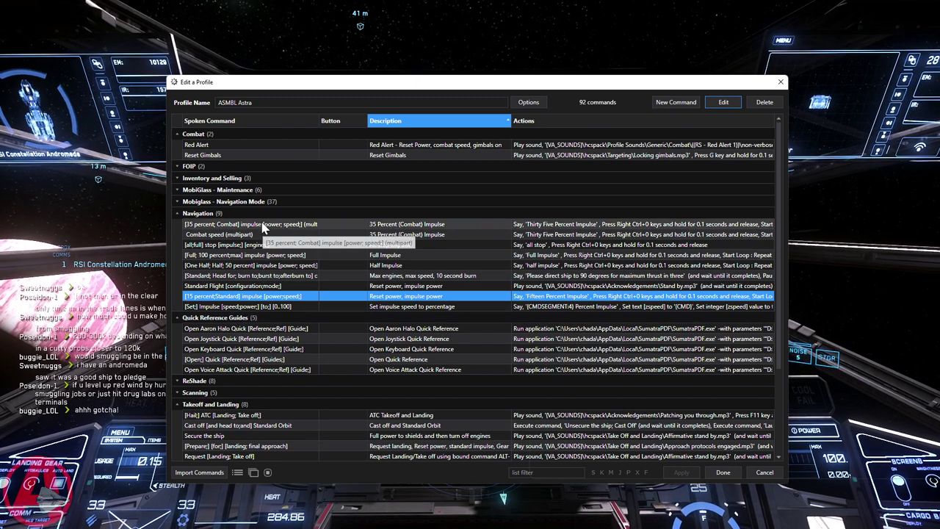
click(725, 473)
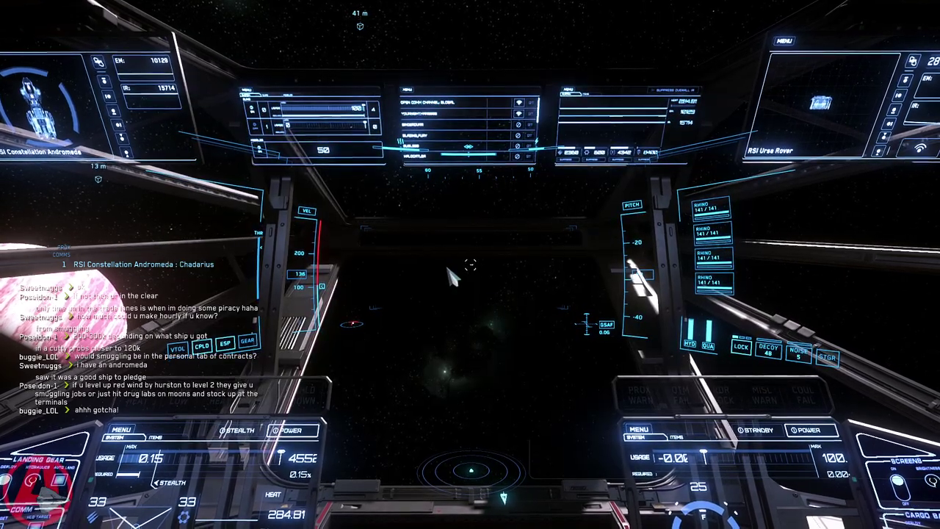